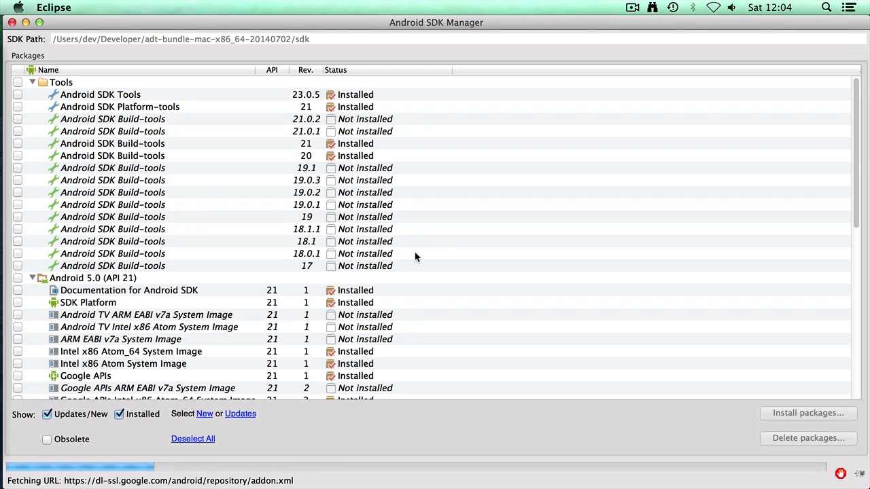
Install the Intel x86 Emulator Accelerator (HAXM installer) package from the SDK Manager's Extras group, accepting its license
scroll(415, 251, down, 5)
scroll(416, 257, down, 5)
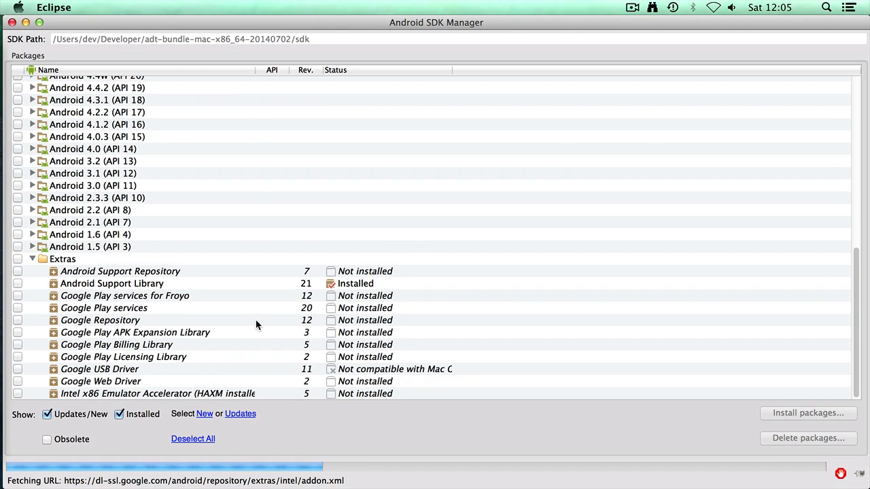
mouse_move(257, 325)
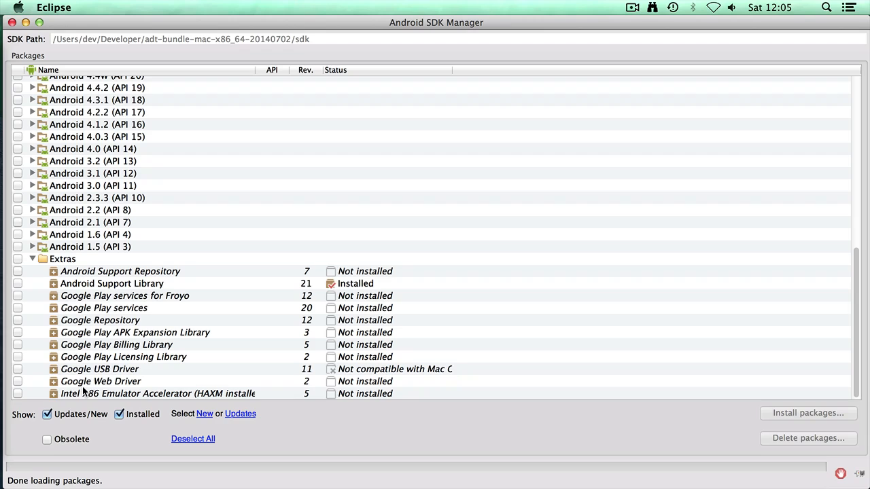
mouse_move(83, 391)
click(18, 393)
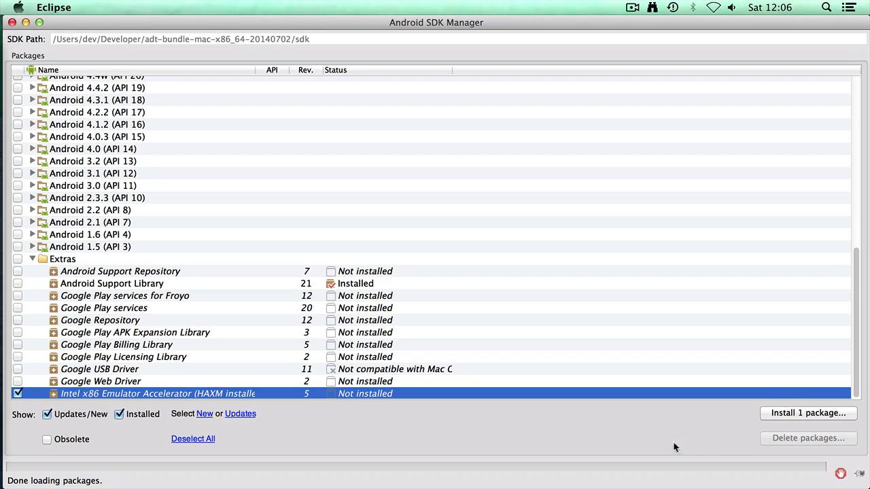
click(785, 413)
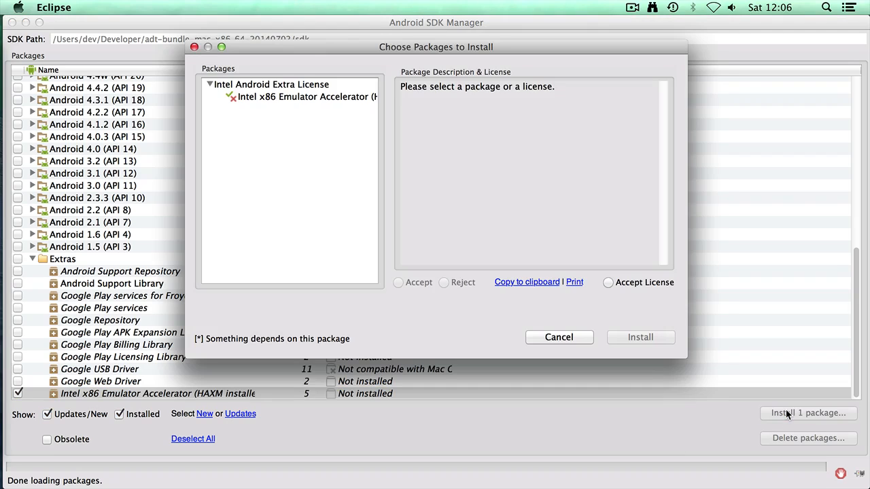
click(256, 97)
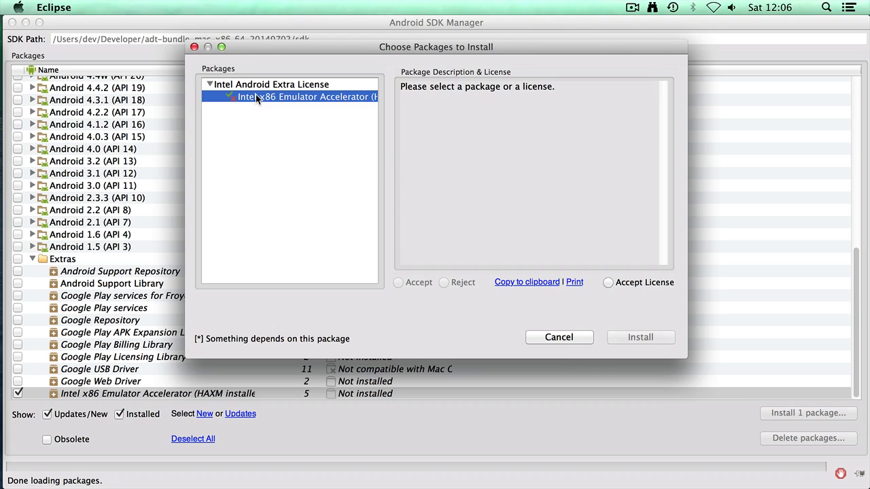
click(608, 282)
click(639, 338)
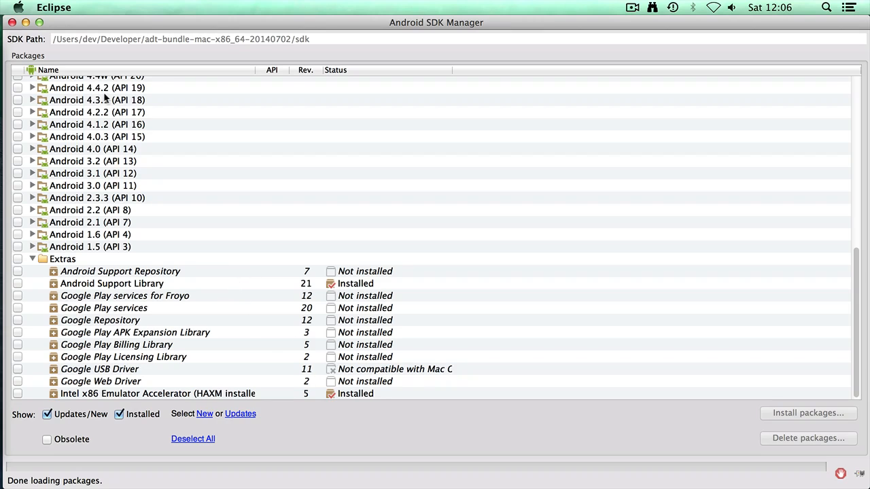
Close the Android SDK Manager and quit Eclipse
click(12, 23)
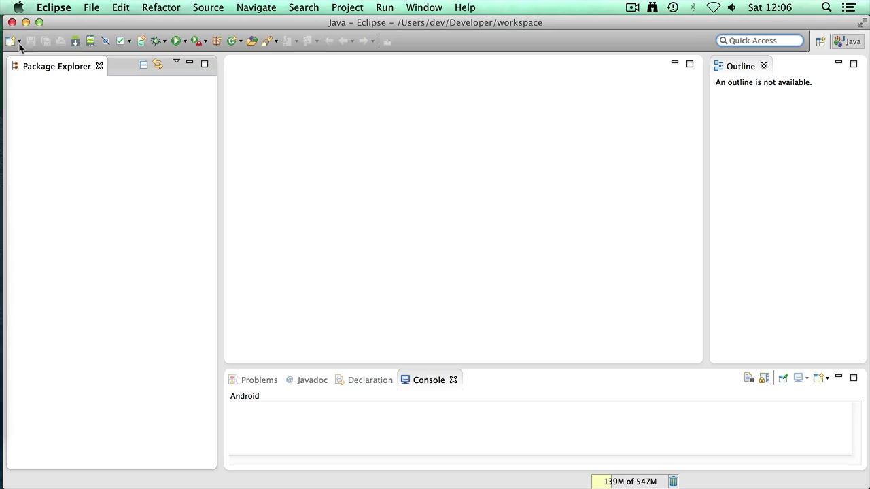
click(54, 8)
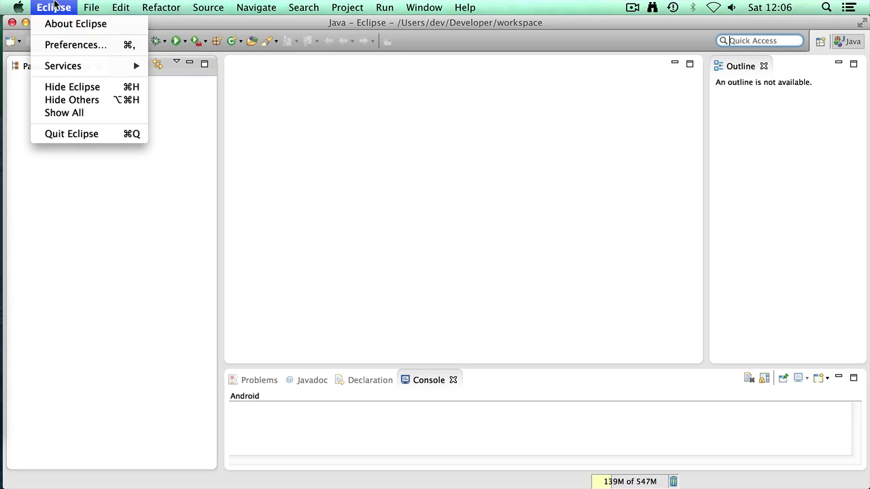
click(70, 133)
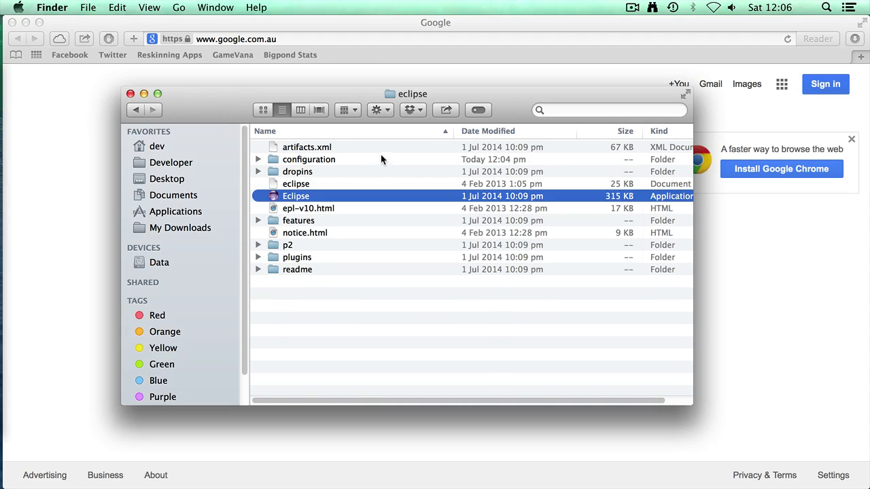
click(163, 166)
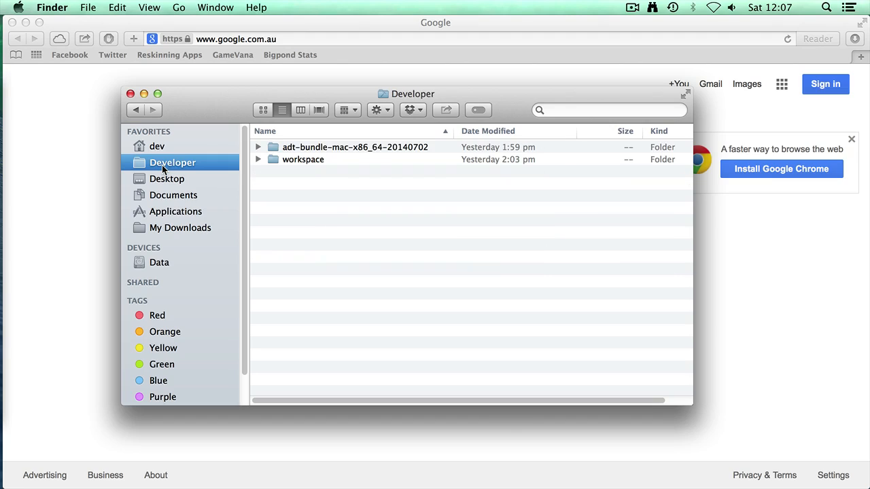
double_click(320, 150)
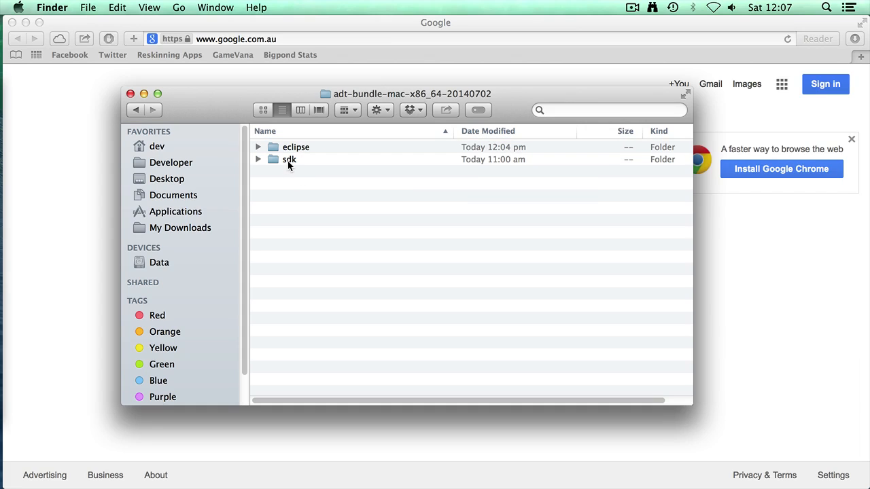
double_click(288, 160)
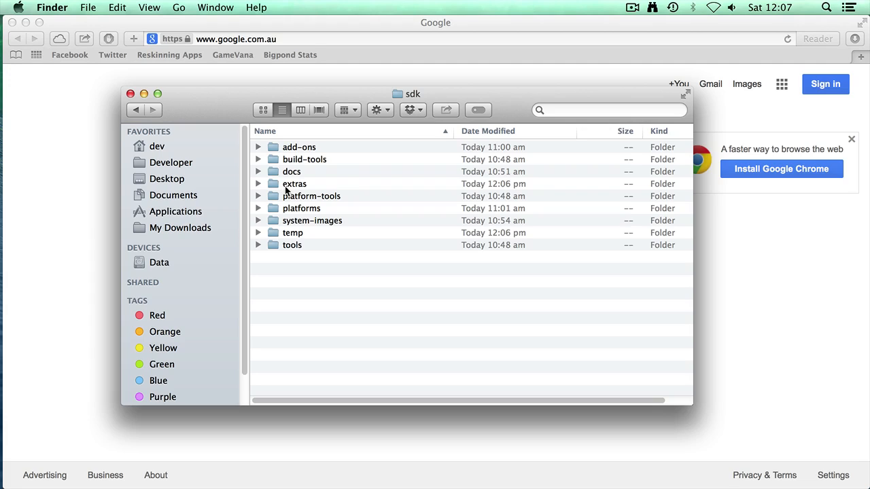
double_click(286, 186)
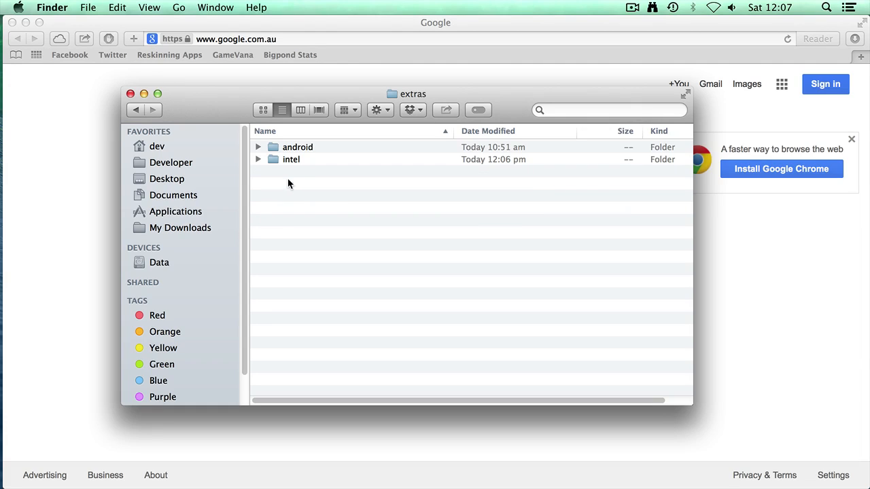
double_click(291, 160)
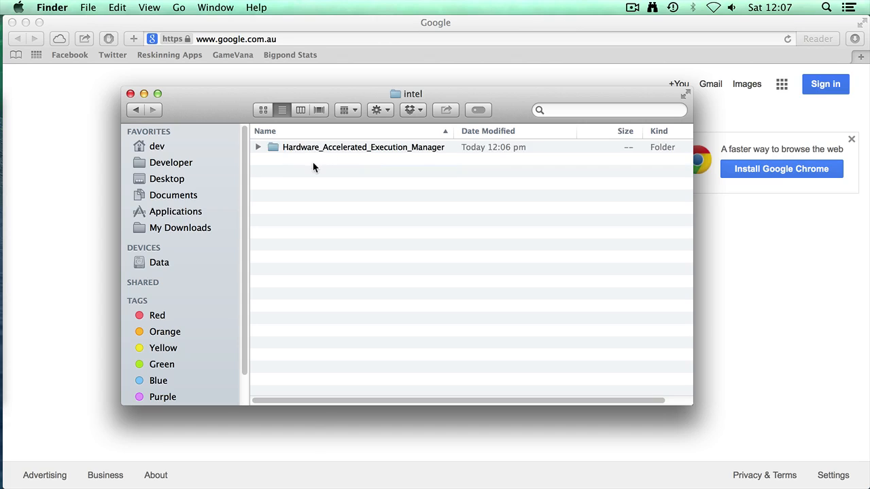
double_click(319, 148)
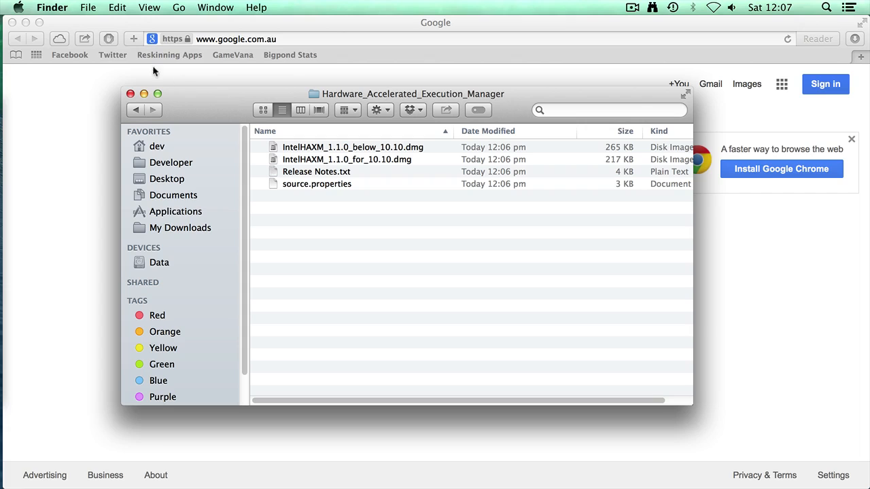
Check the installed OS X version in About This Mac, closing the information window after reading it
click(19, 8)
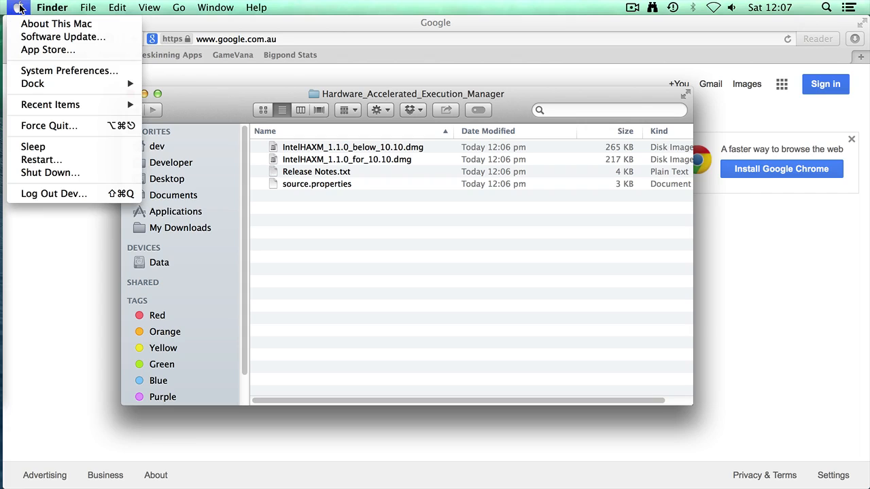
click(33, 24)
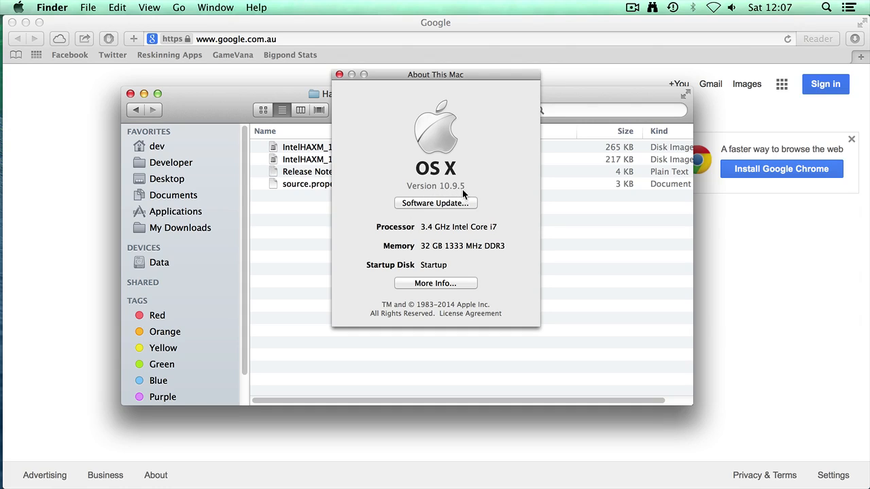
click(339, 76)
Mount IntelHAXM_1.1.0_below_10.10.dmg and launch the IntelHAXM_1.1.0.mpkg installer, allowing its compatibility check to run
click(392, 151)
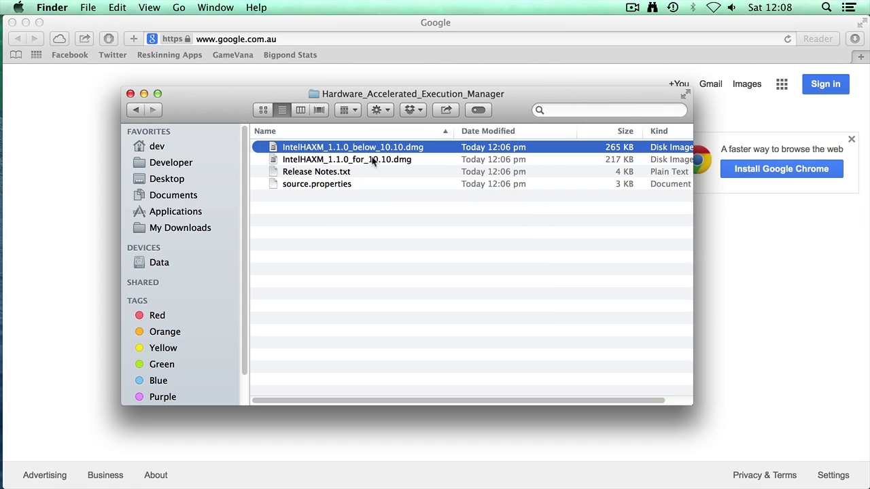
click(370, 160)
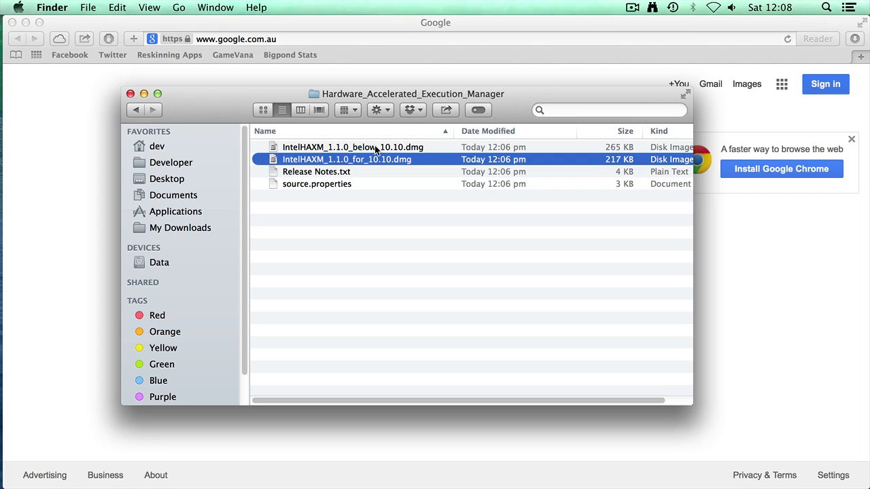
double_click(374, 147)
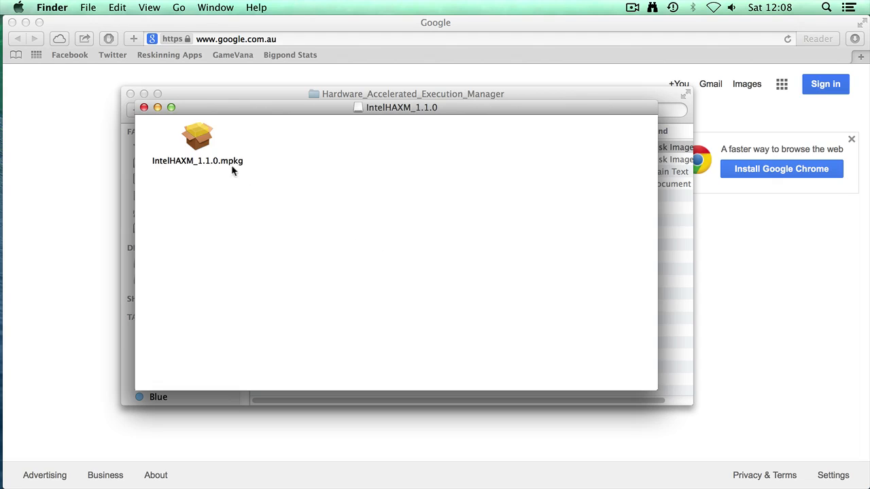
double_click(198, 150)
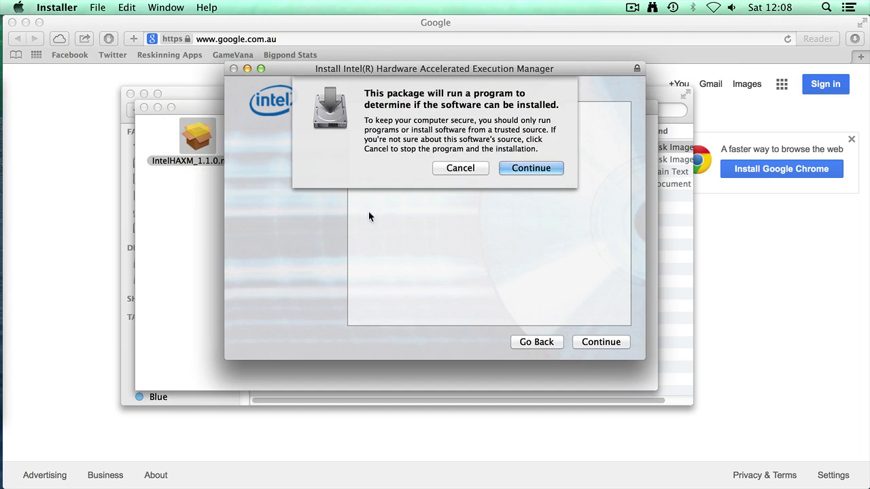
click(540, 172)
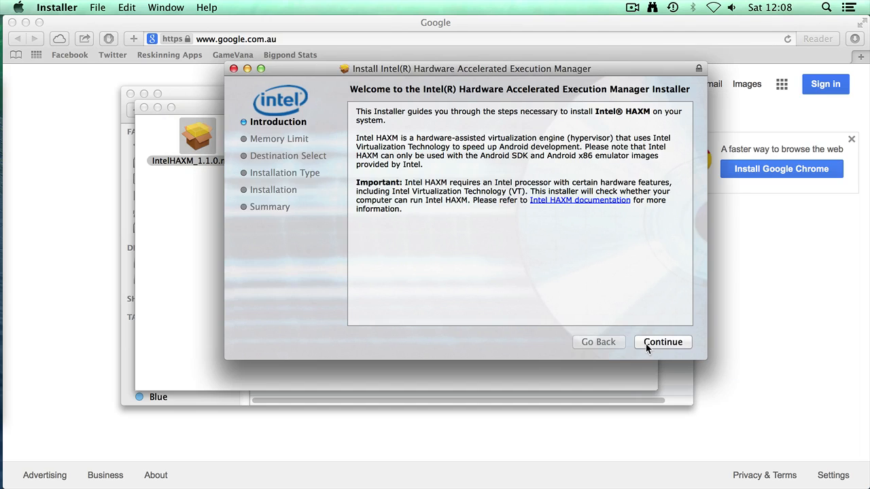
Run the standard HAXM installation with a 2048 MB RAM allocation, authorizing it with the account password
click(653, 344)
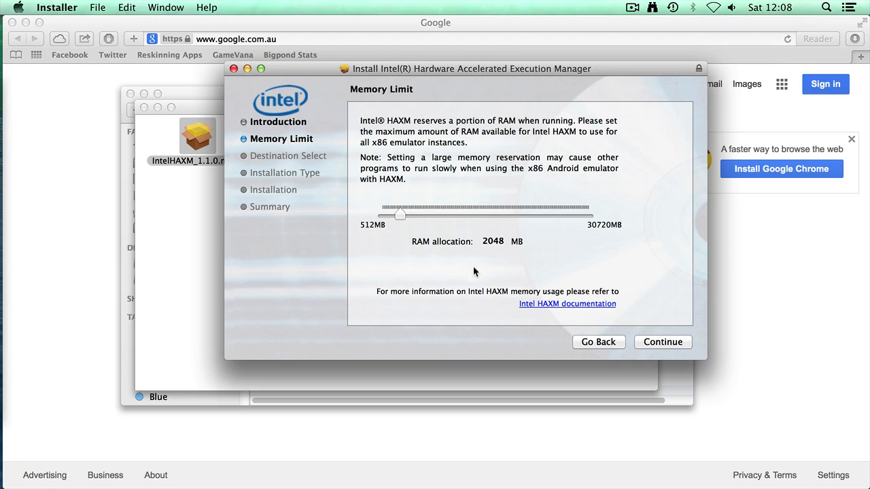
click(650, 344)
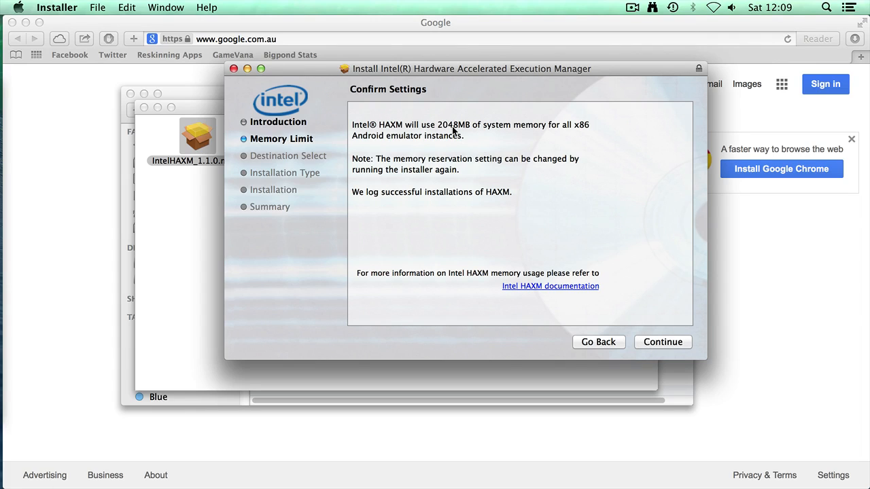
click(658, 343)
click(656, 342)
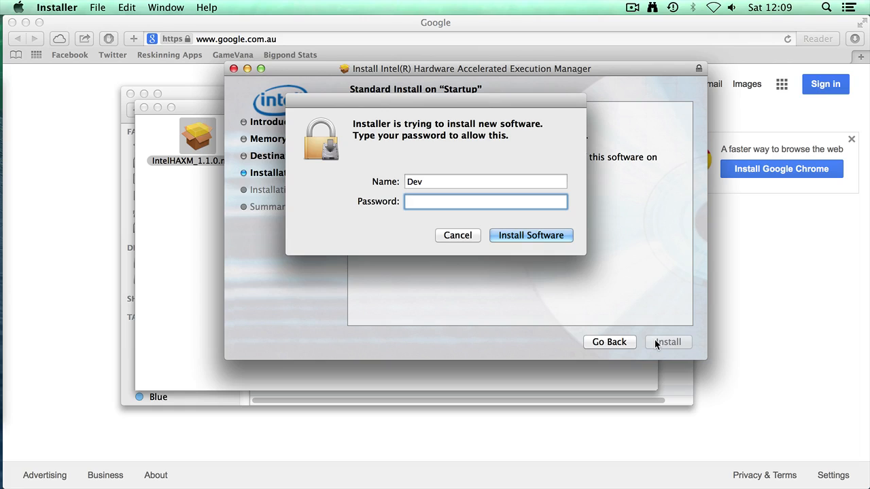
text(••••••••)
key(Return)
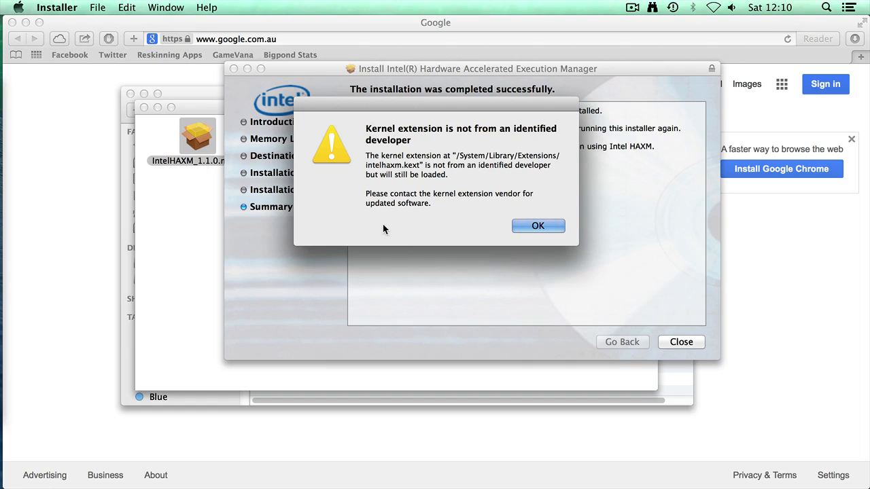
Dismiss the kernel extension notice, close the HAXM installer and its package window, and eject the IntelHAXM_1.1.0 disk image
click(556, 230)
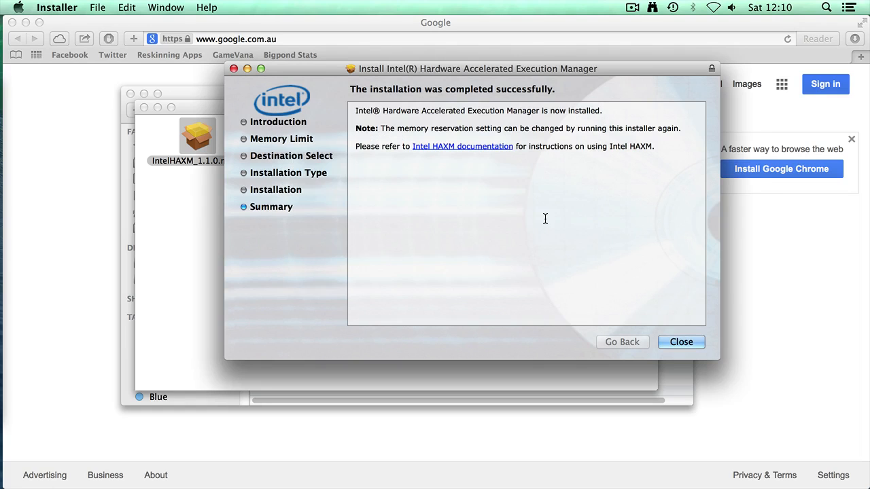
click(680, 342)
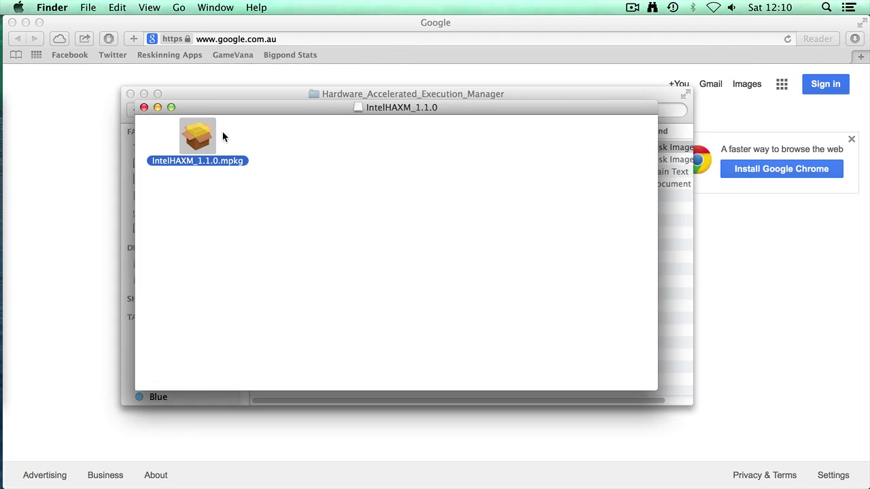
click(143, 107)
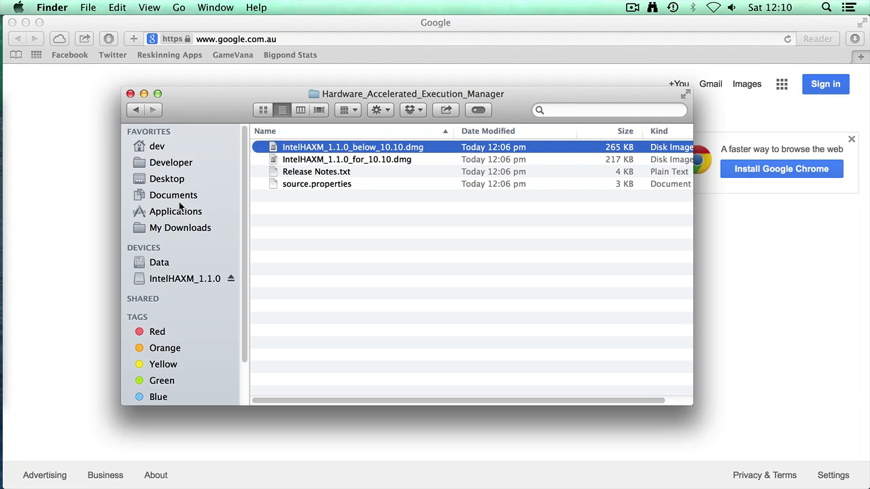
click(230, 278)
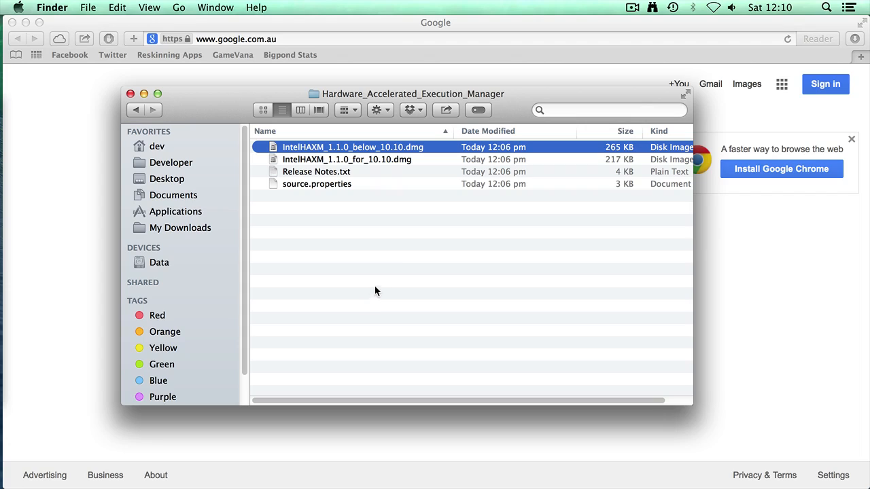
Launch Eclipse from the adt-bundle's eclipse folder inside Developer, using the Developer/workspace folder as the workspace
click(180, 167)
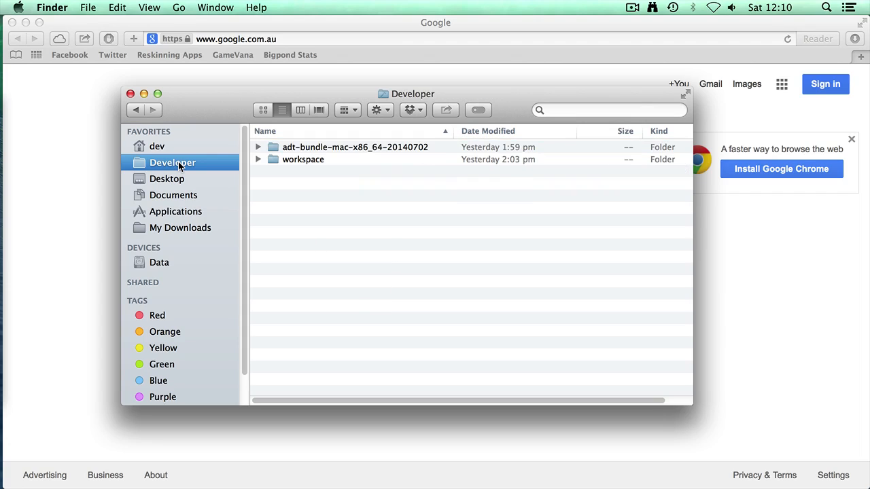
double_click(340, 147)
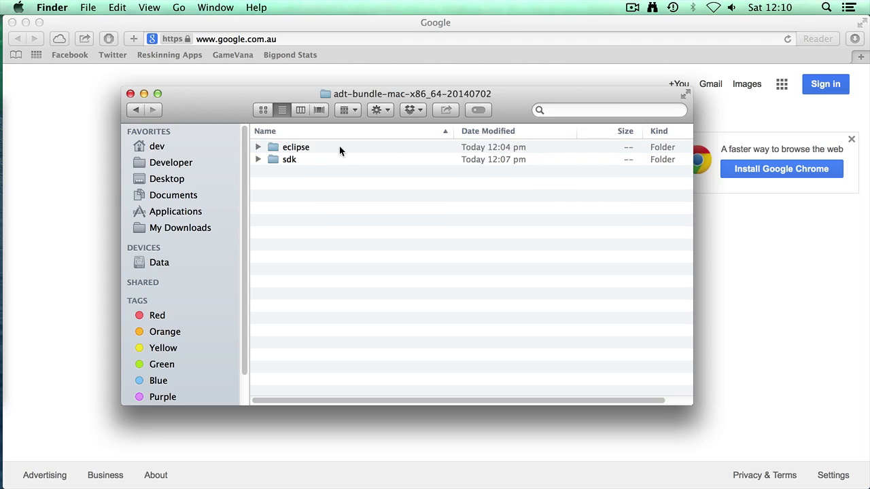
double_click(301, 147)
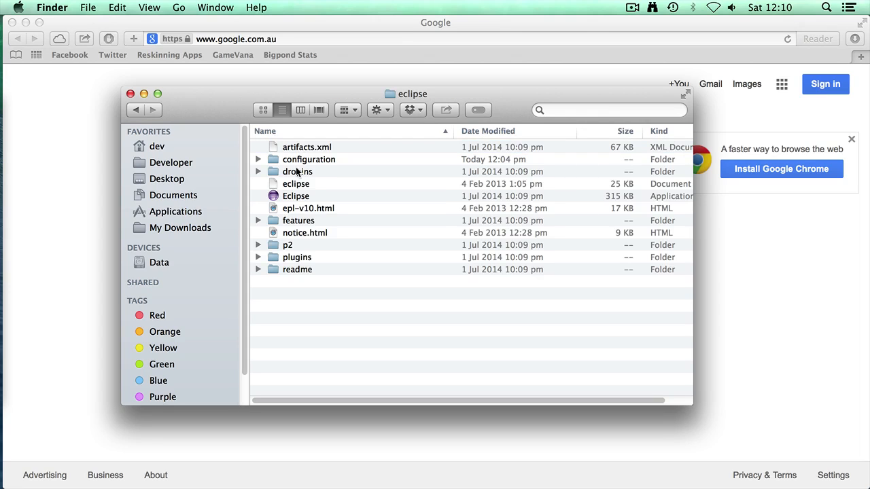
double_click(298, 197)
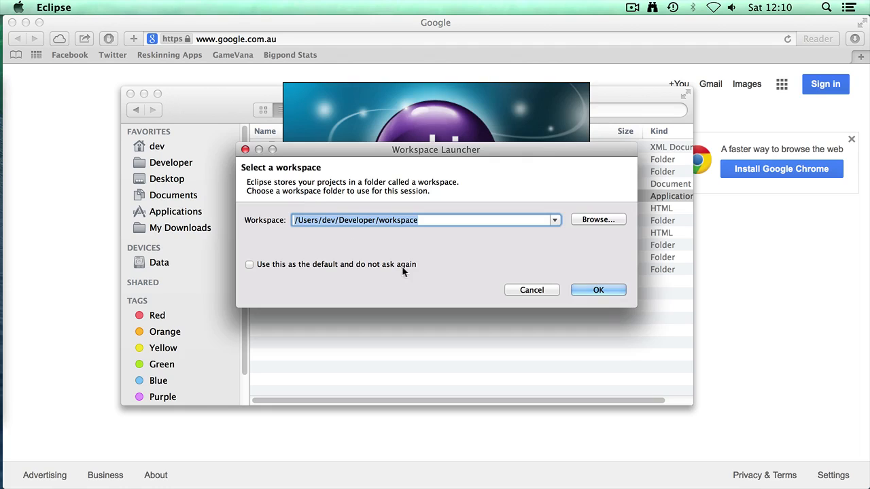
click(583, 290)
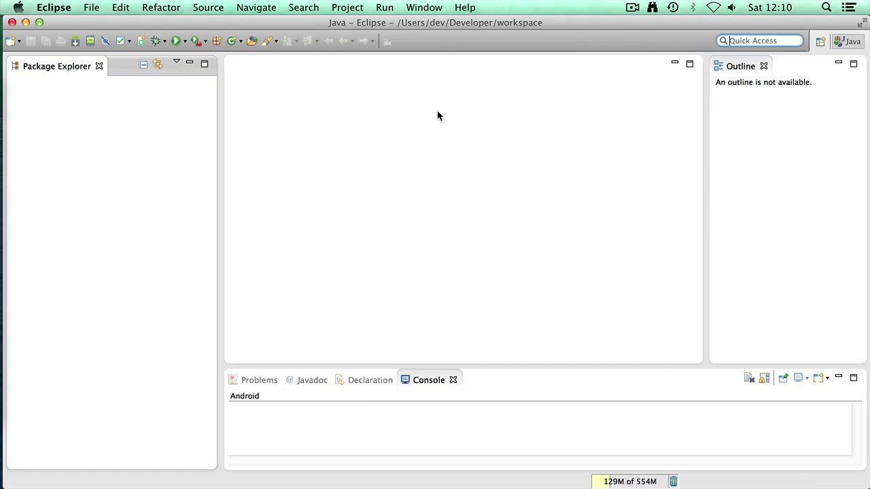
Open the Android Virtual Device Manager and start a new AVD from the Nexus 4 device definition
click(425, 7)
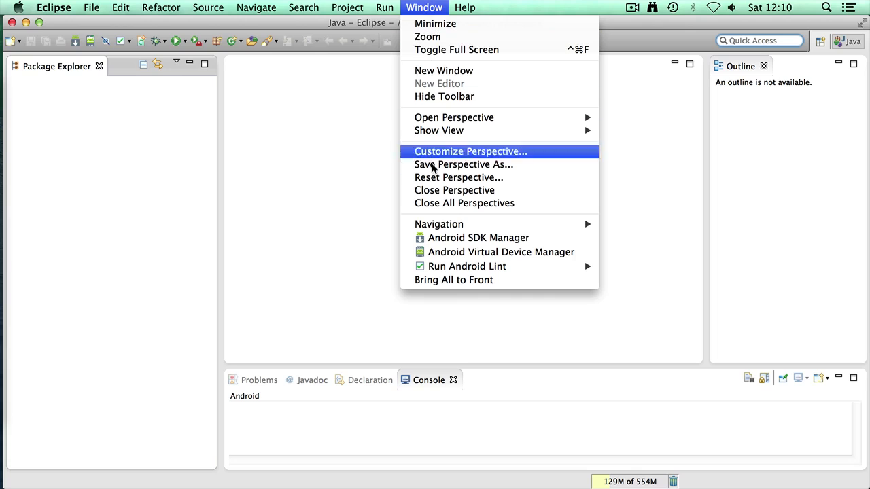
click(450, 252)
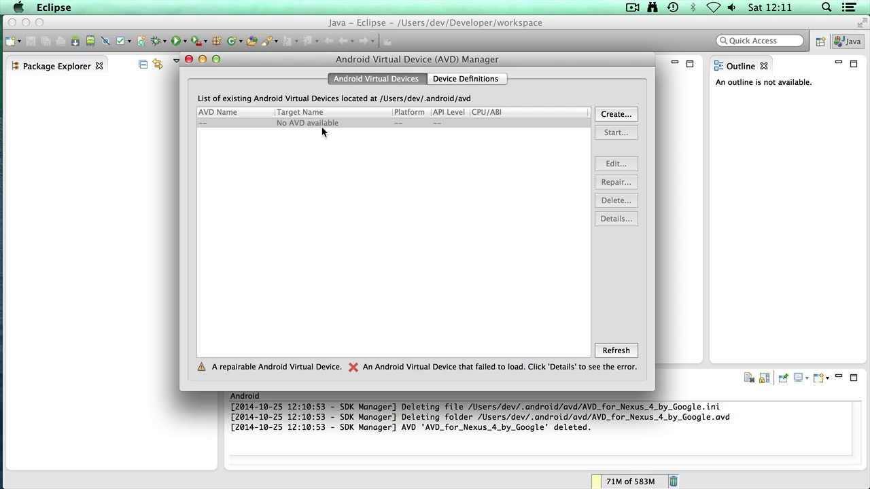
click(466, 79)
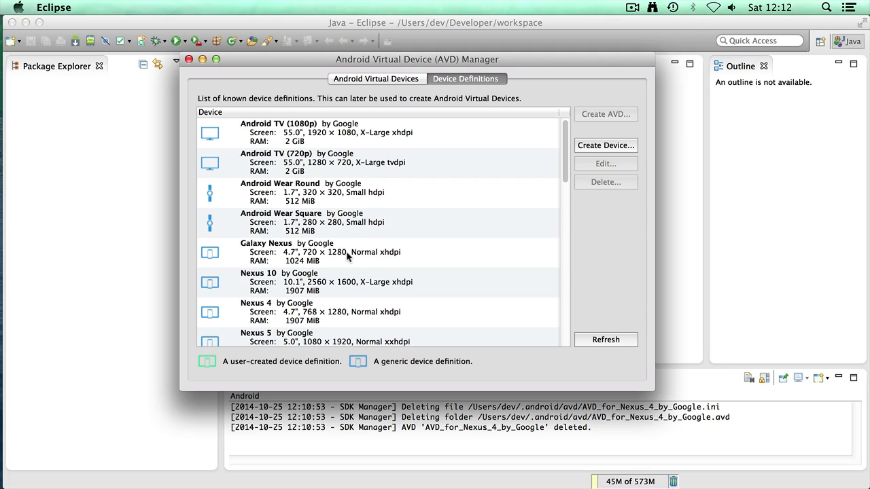
click(307, 314)
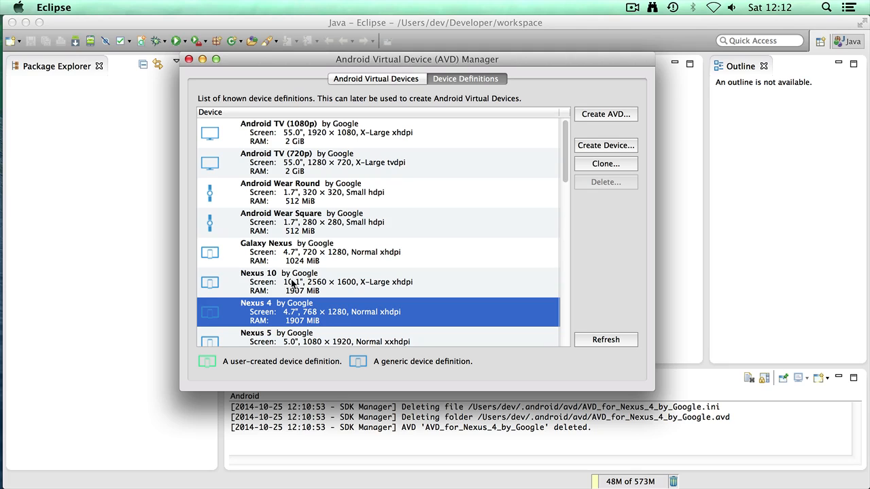
scroll(268, 337, down, 2)
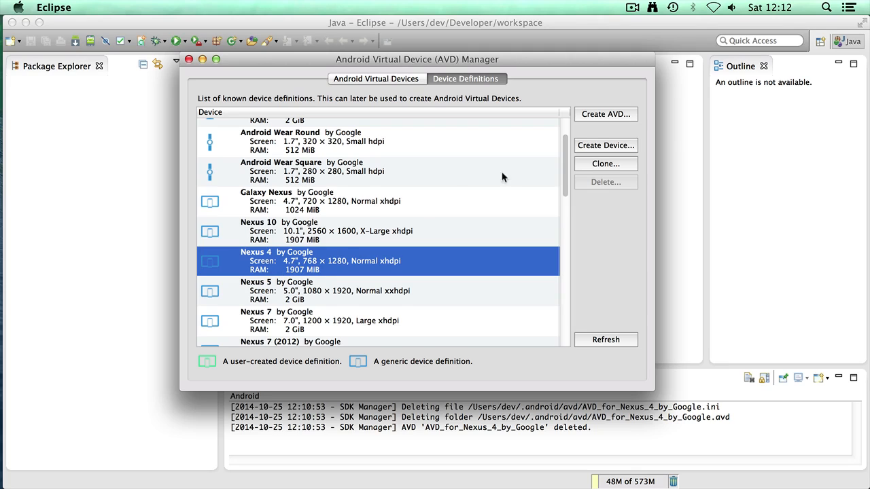
click(602, 115)
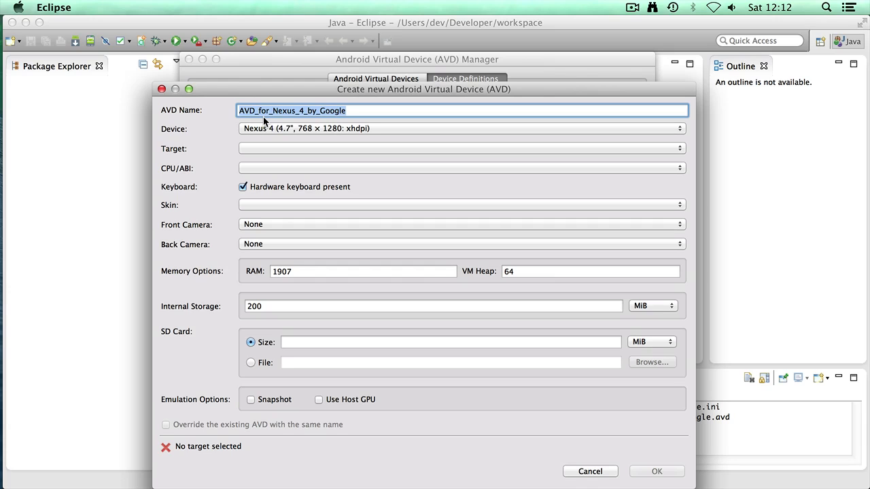
Create the AVD with target Android 5.0 - API Level 21, Intel Atom (x86) CPU, skin with dynamic hardware controls, and Use Host GPU enabled
click(376, 149)
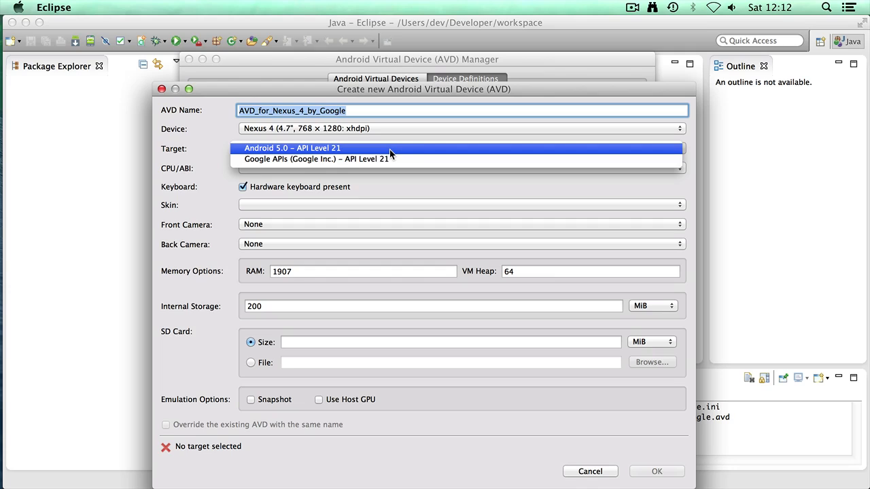
click(314, 149)
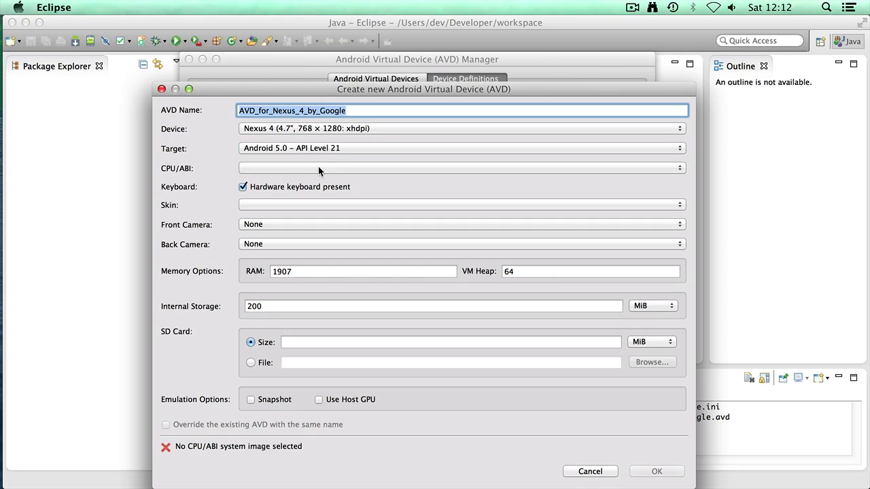
click(318, 169)
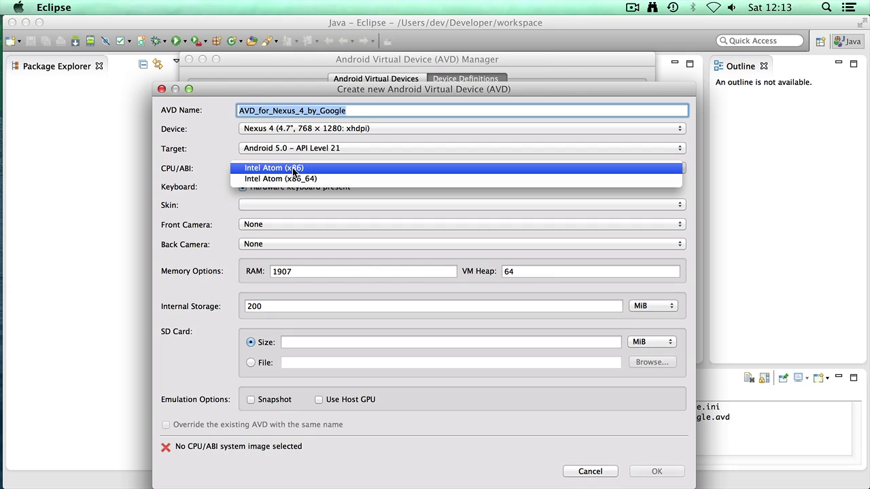
click(293, 168)
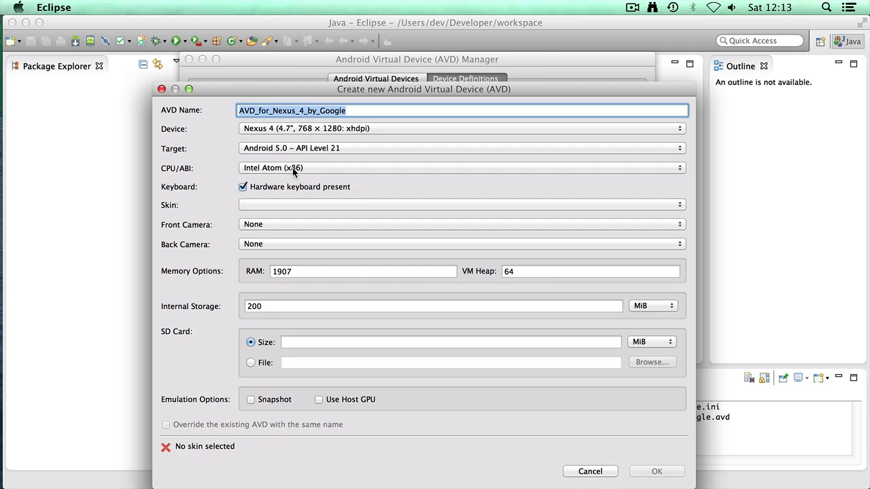
click(303, 205)
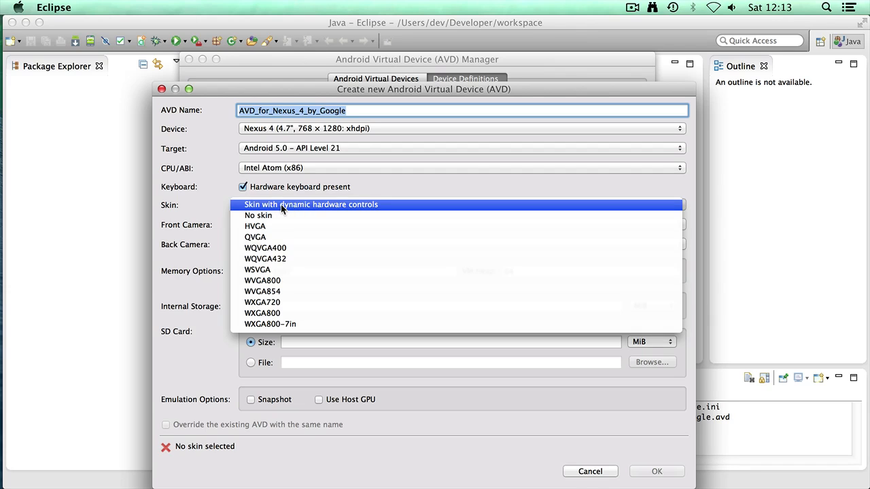
click(281, 204)
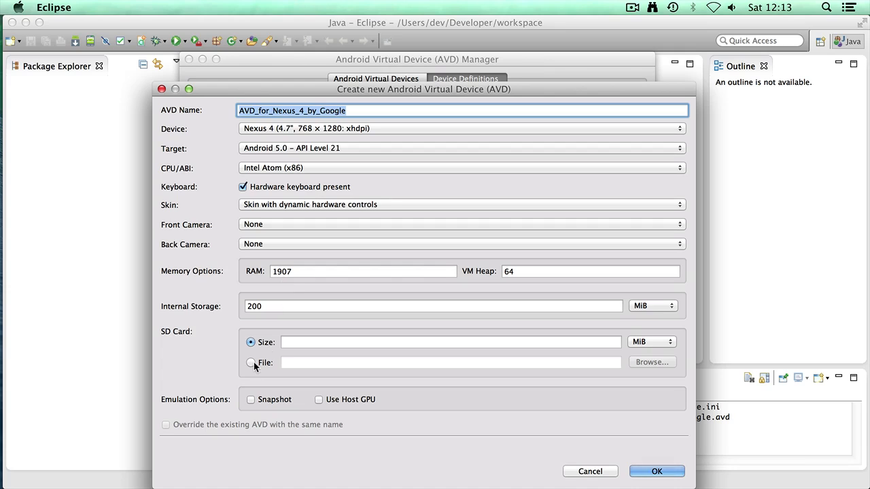
click(318, 400)
click(646, 472)
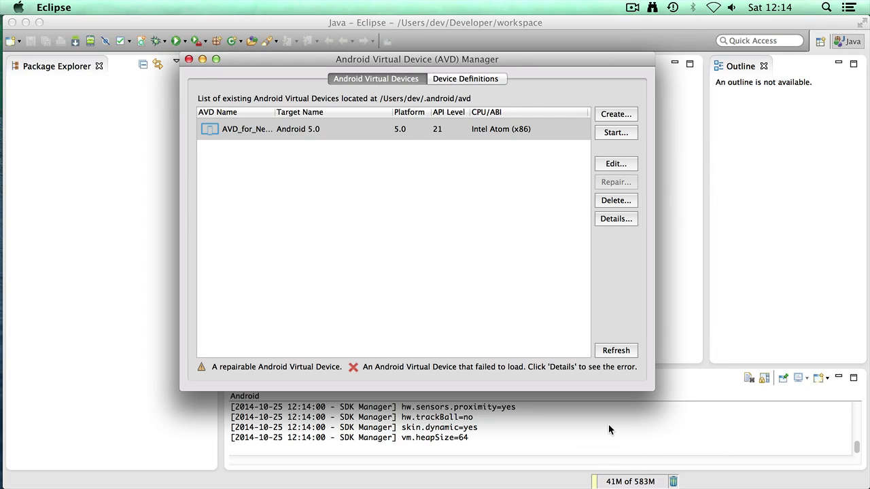
Widen the AVD Manager window and its AVD Name column, and launch AVD_for_Nexus_4_by_Google without wiping user data
drag(653, 387, 763, 426)
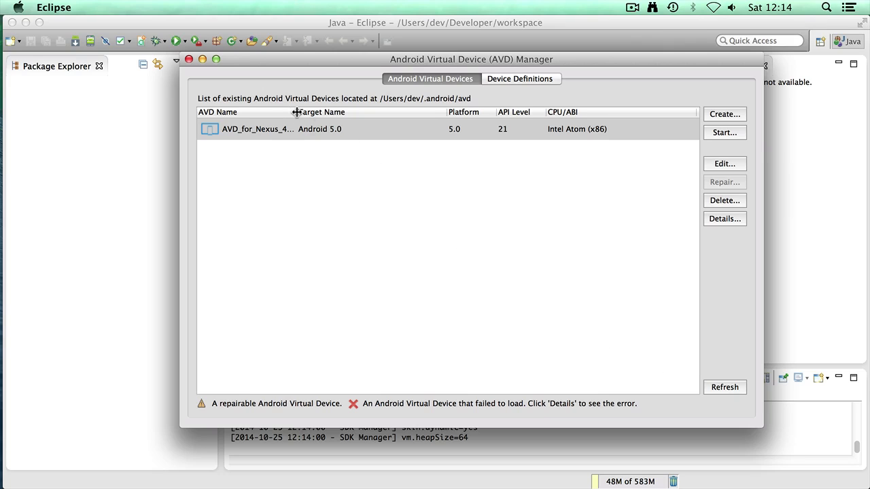
drag(295, 112, 340, 125)
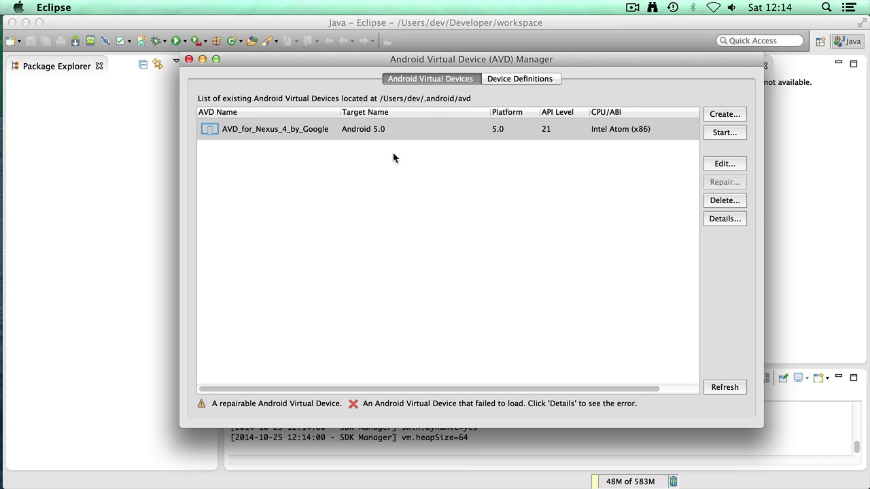
click(723, 133)
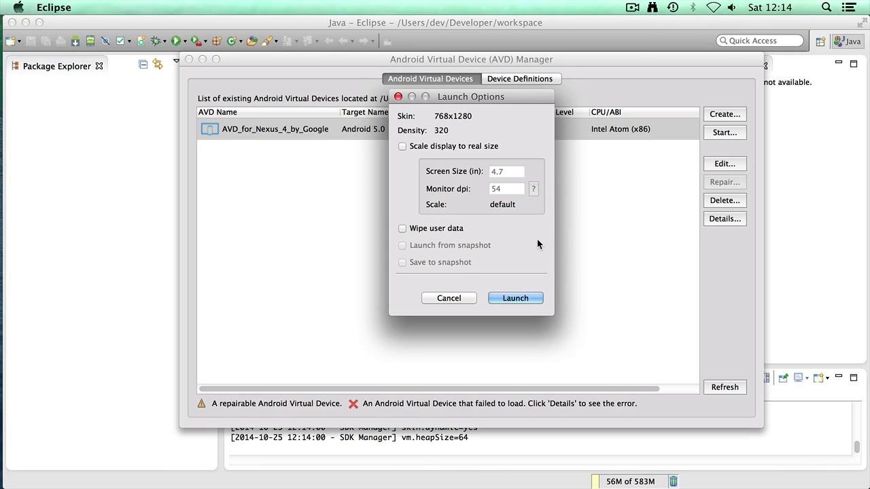
click(403, 229)
click(404, 231)
click(512, 298)
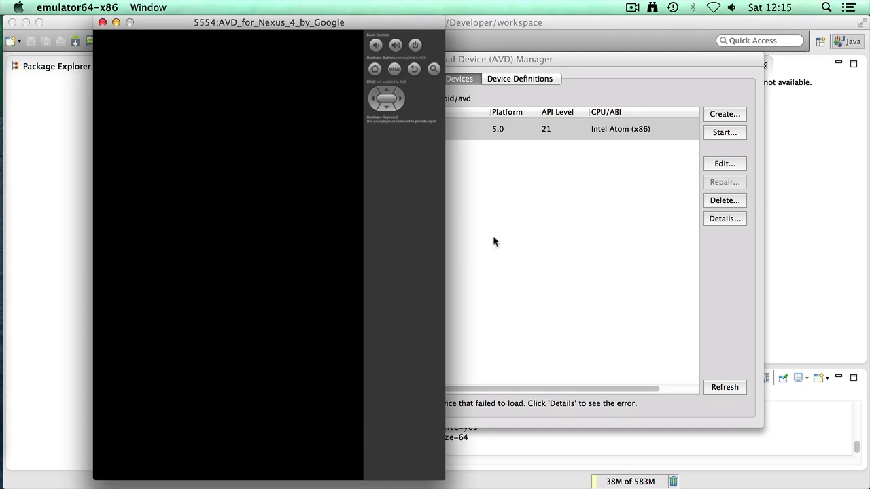
Move the emulator window clear of the screen edge, unlock the virtual device, and dismiss its Camera error and home screen welcome
drag(309, 21, 494, 13)
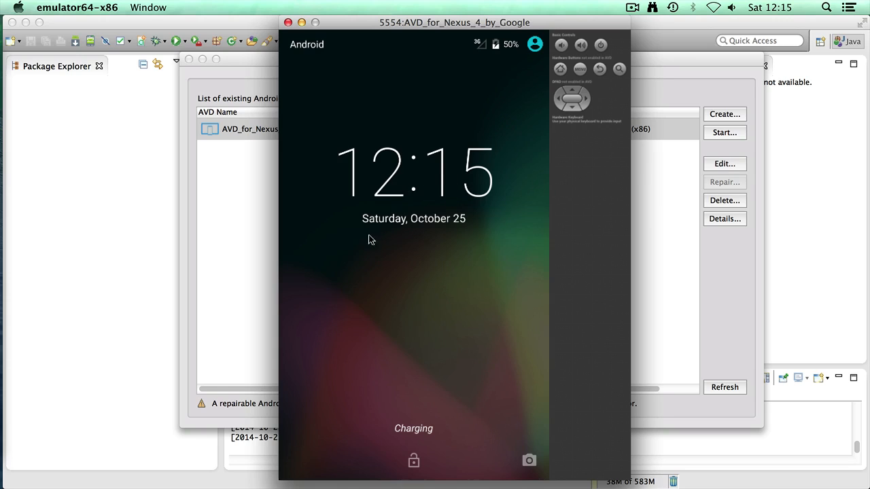
drag(472, 268, 283, 278)
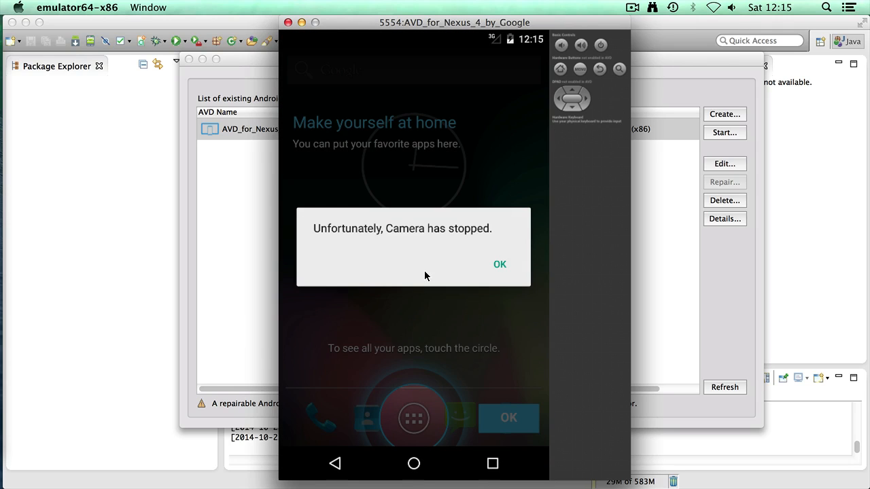
click(500, 264)
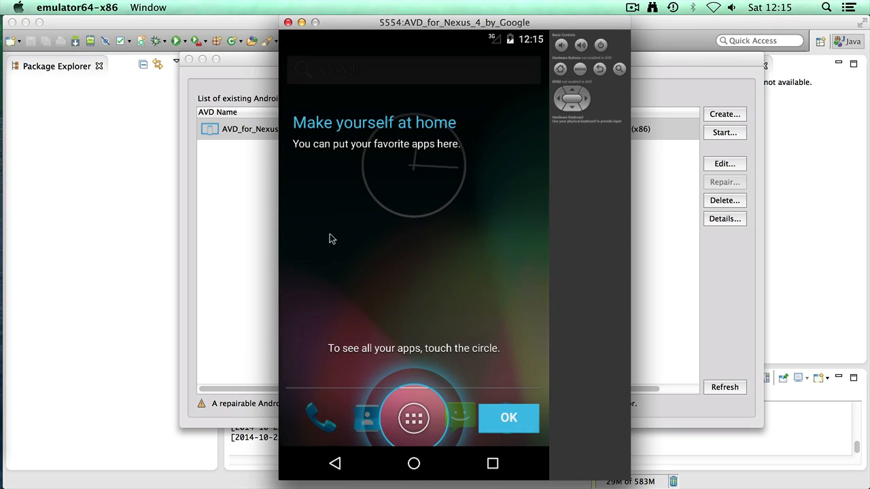
click(497, 417)
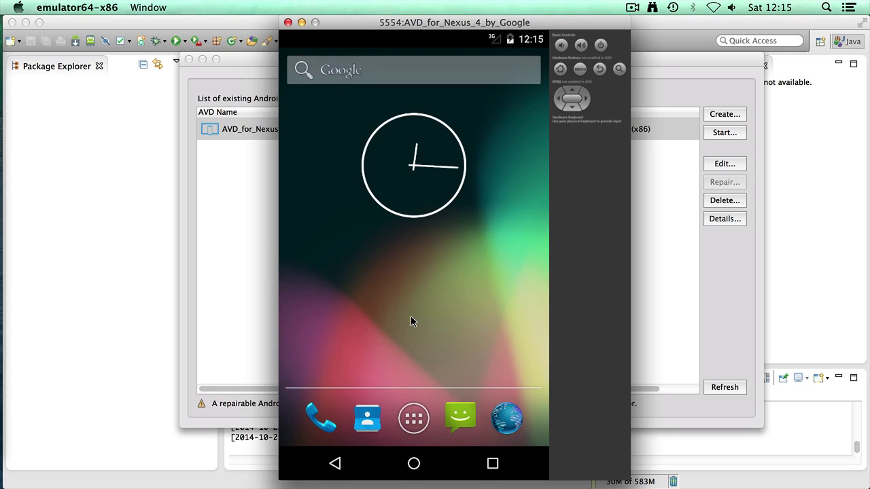
Open the virtual device's app drawer, dismiss its tip, and look through the widgets before returning to the apps
click(412, 419)
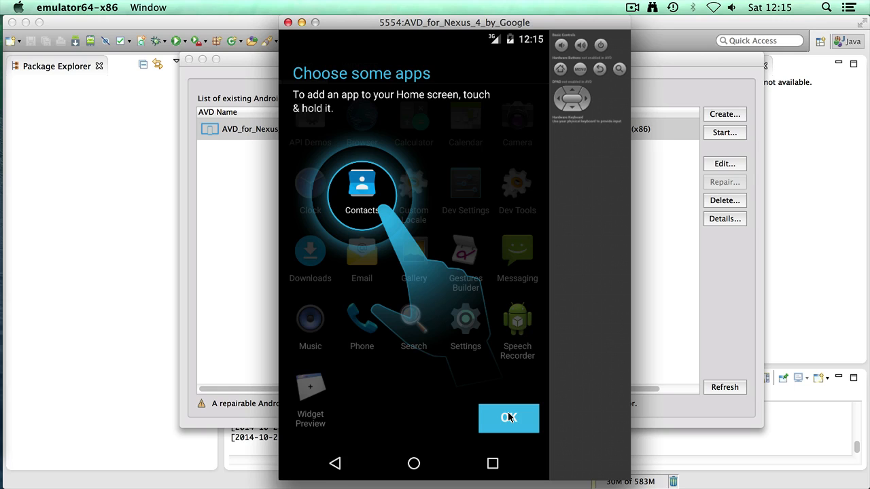
click(508, 417)
drag(495, 225, 301, 184)
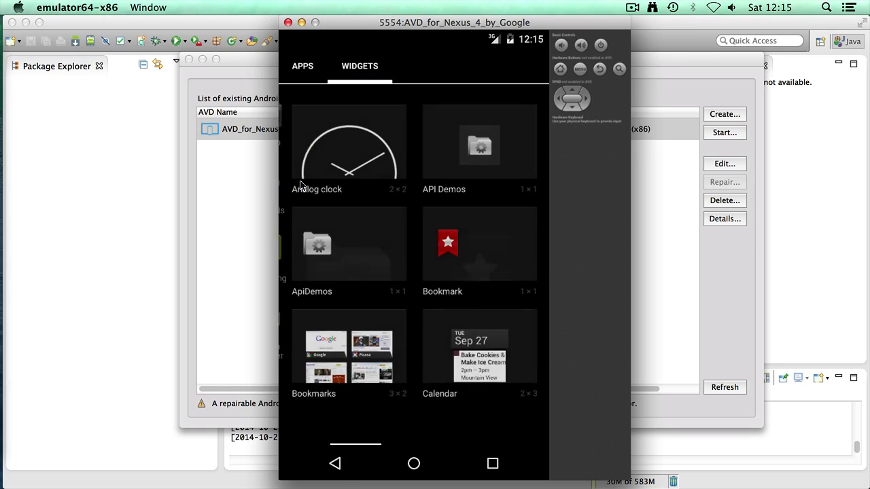
drag(359, 194, 462, 225)
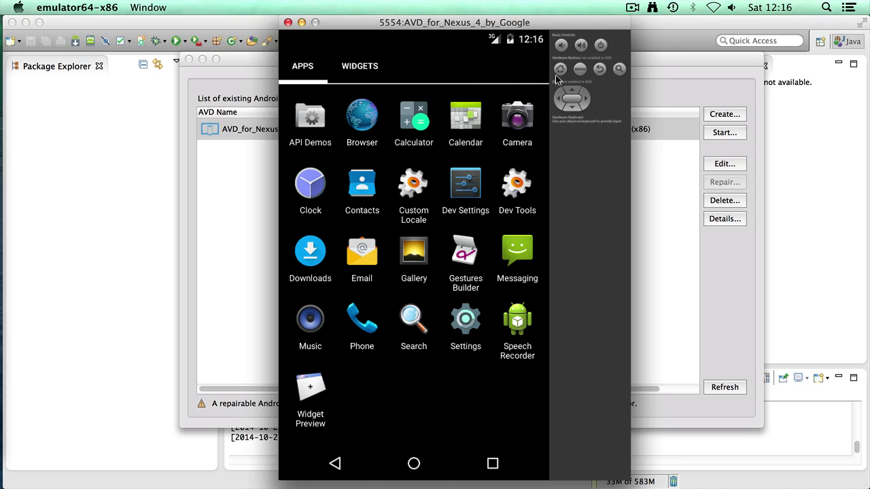
Power off the running virtual device
click(599, 46)
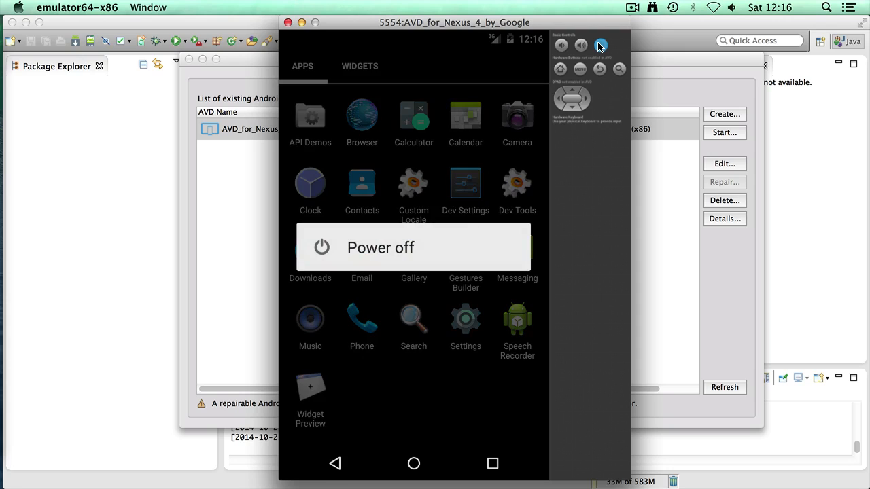
click(372, 253)
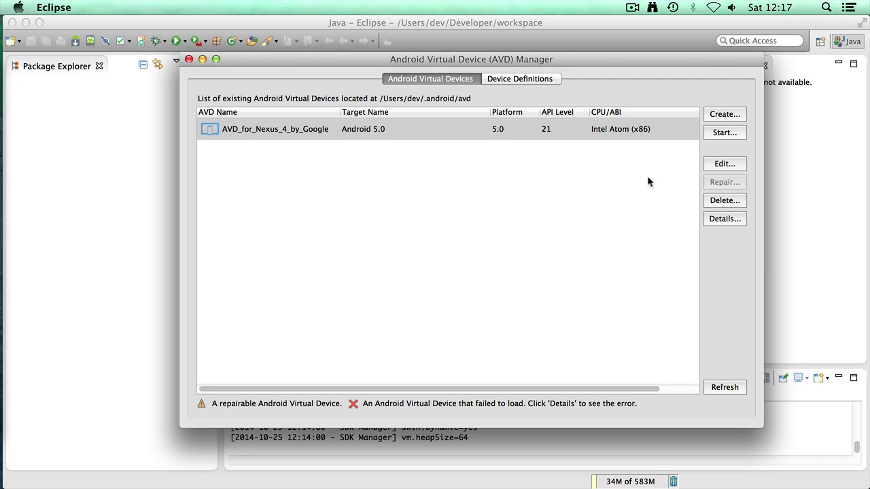
Look at the Galaxy Nexus entry among the device definitions and return to the list of existing virtual devices
click(504, 77)
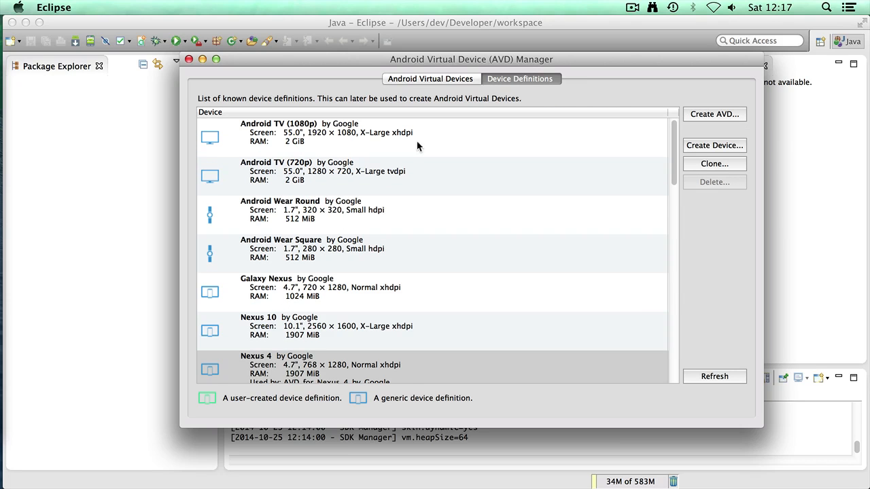
click(324, 294)
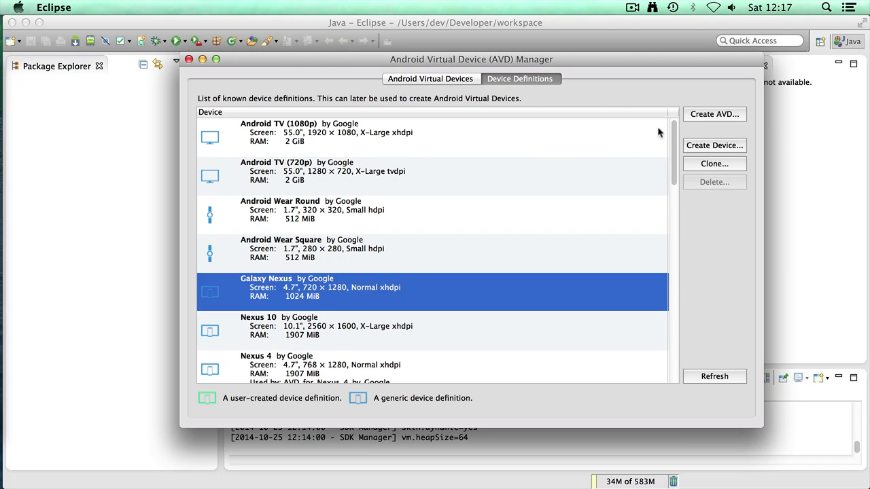
click(408, 79)
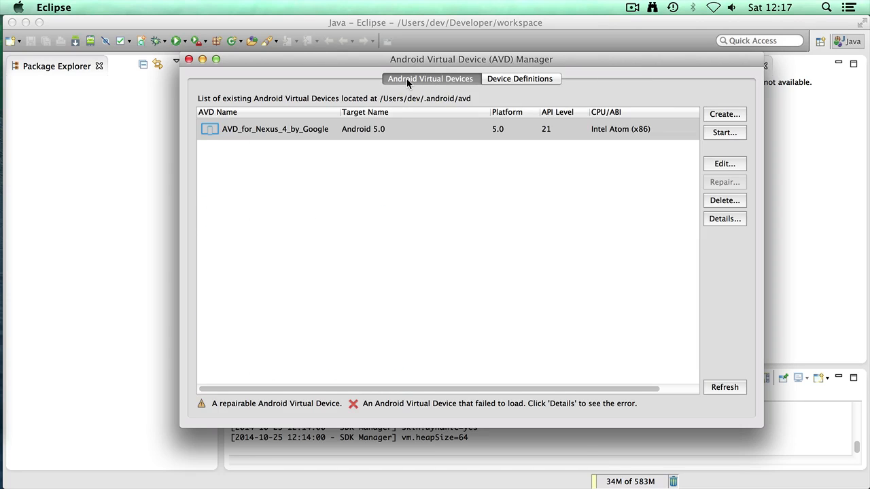
click(399, 131)
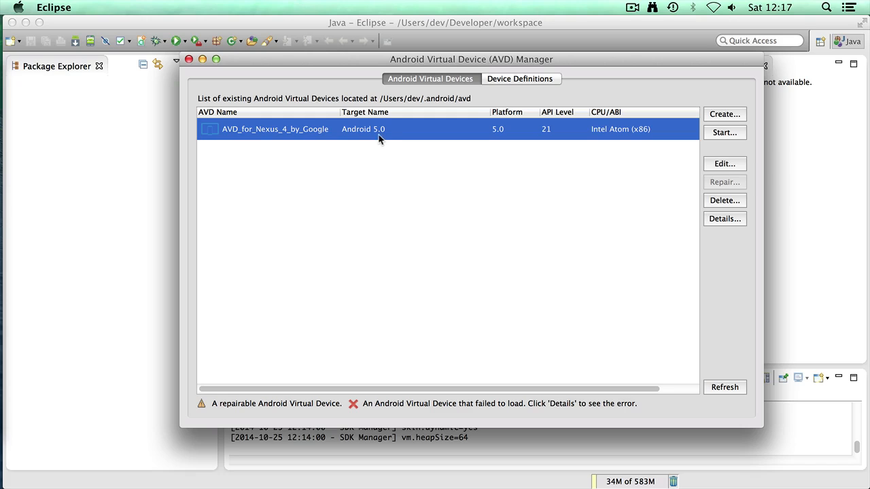
click(730, 205)
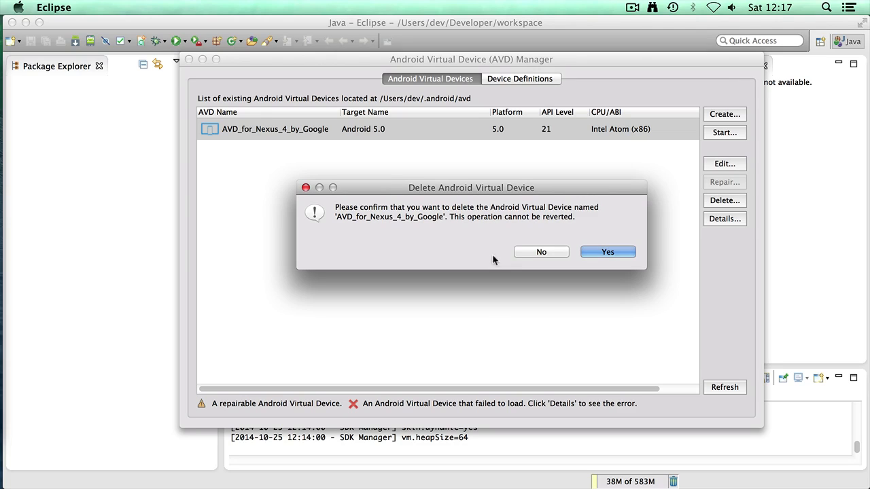
click(528, 252)
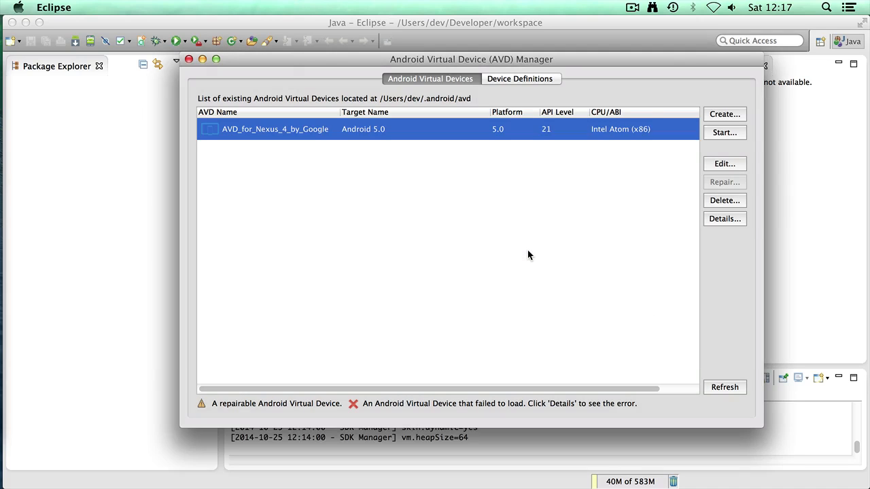